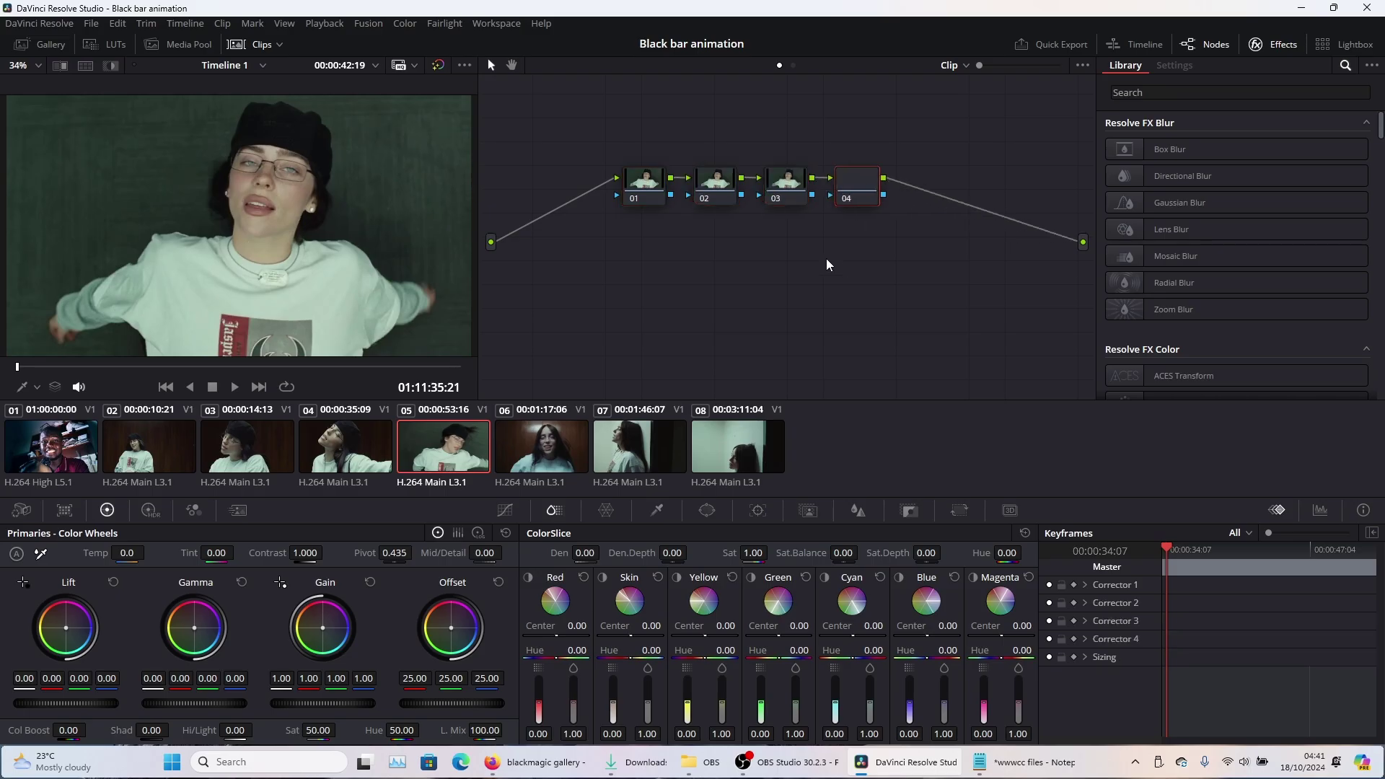
key(alt+s)
- Add serial corrector nodes with Alt+S and select node 04 for the effect
click(866, 188)
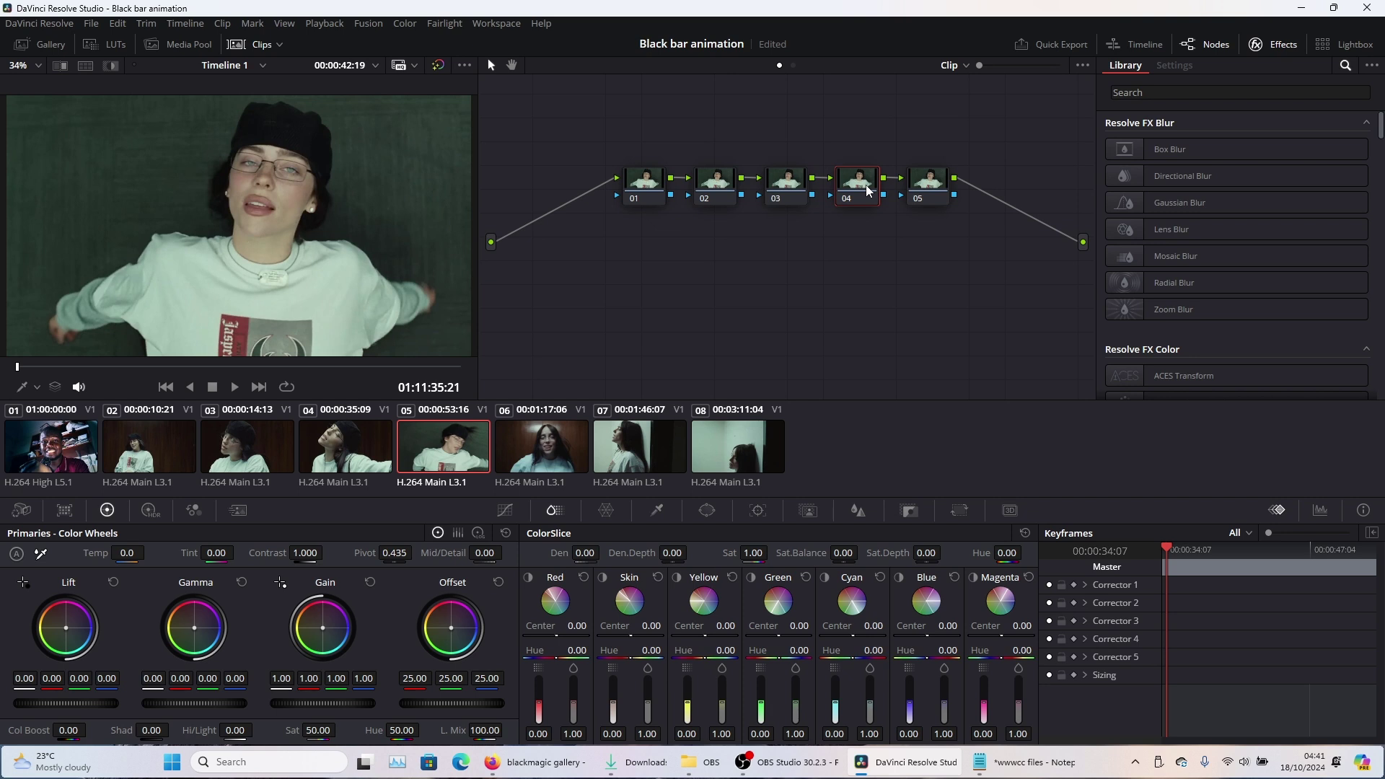
- Drag Film Look Creator from the Effects Library onto node 04 and apply the Clean Slate preset
click(1224, 93)
text(film)
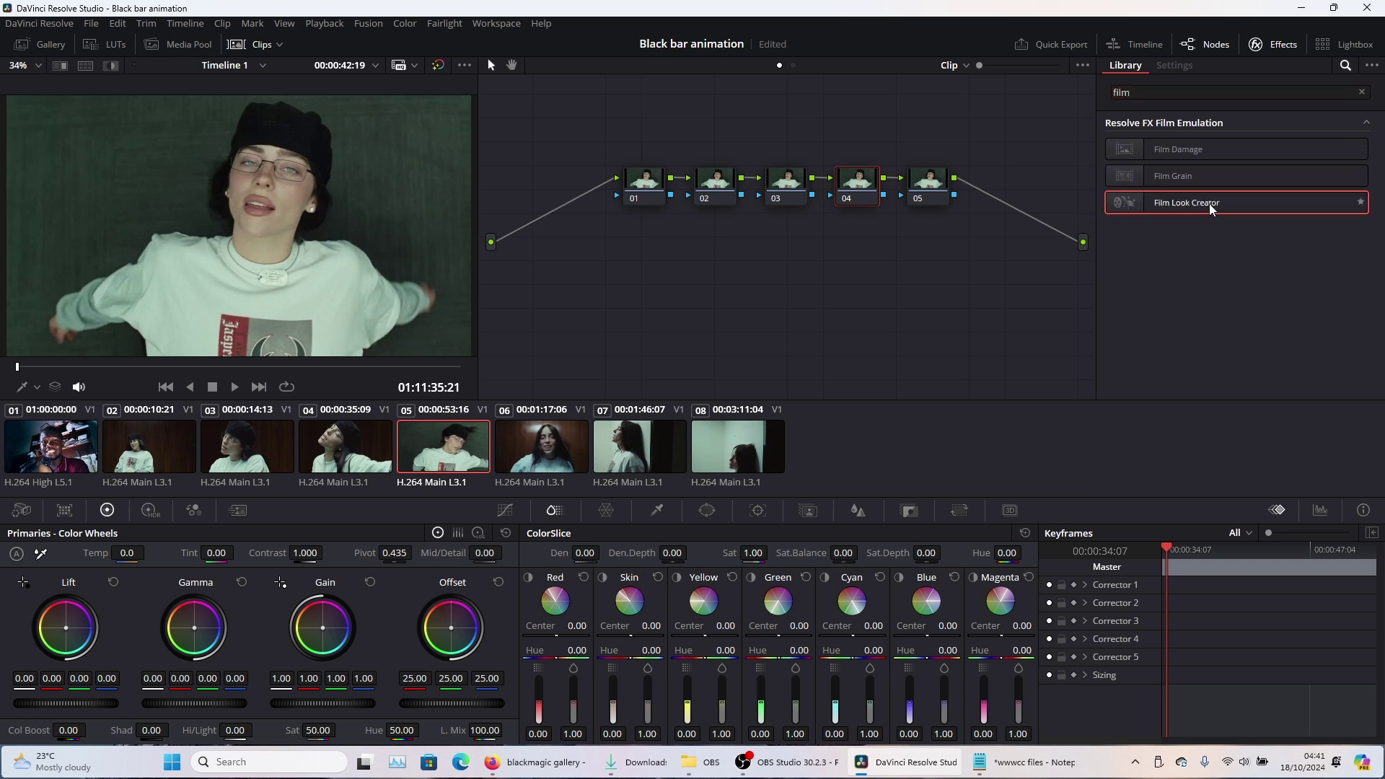
drag(1185, 202, 869, 192)
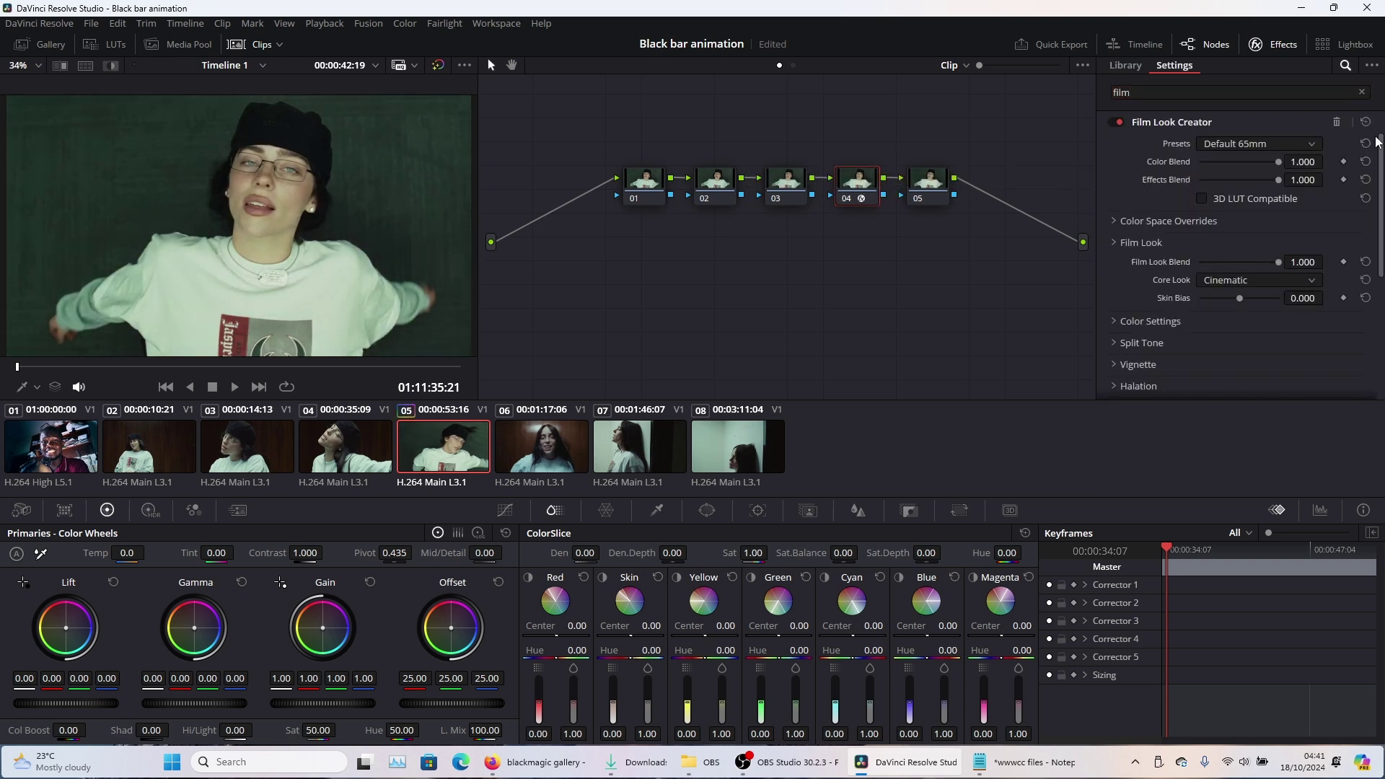
click(1255, 144)
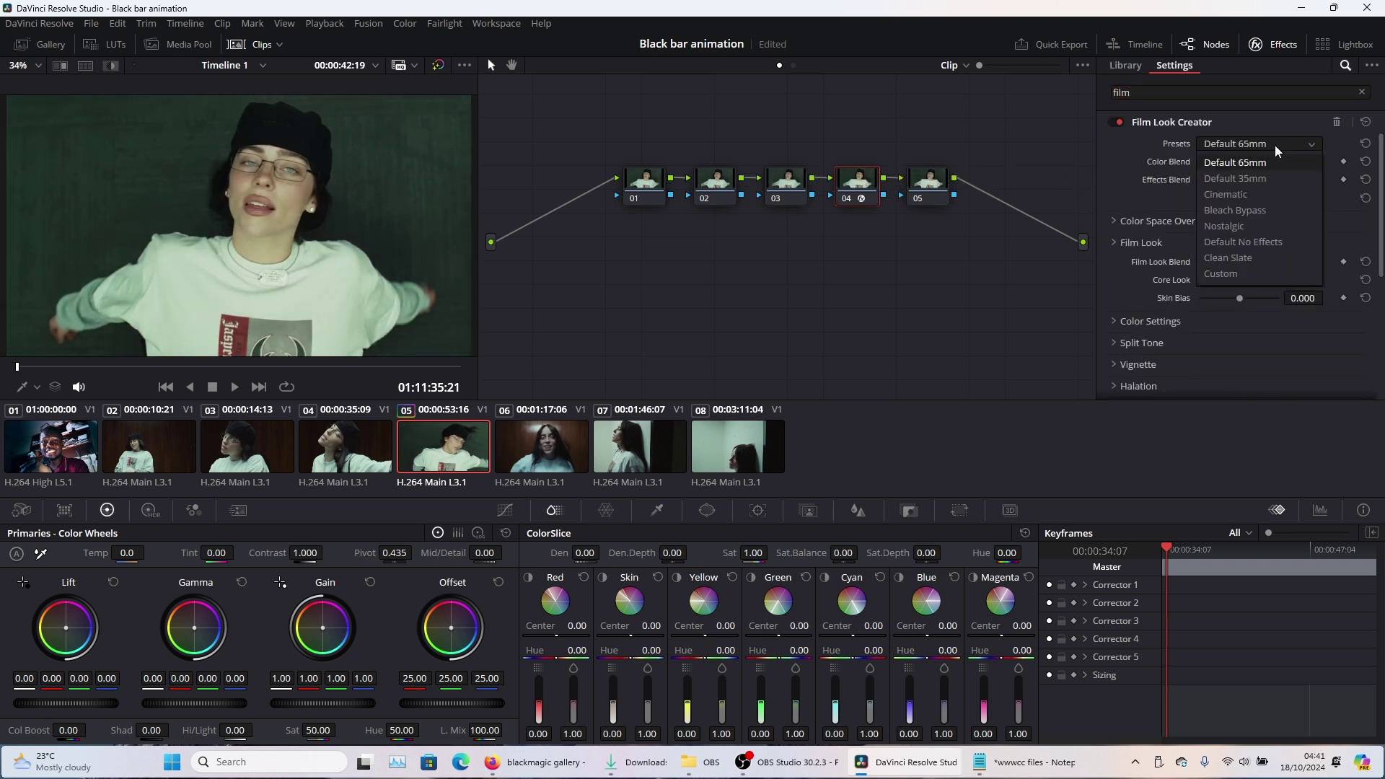
click(1227, 259)
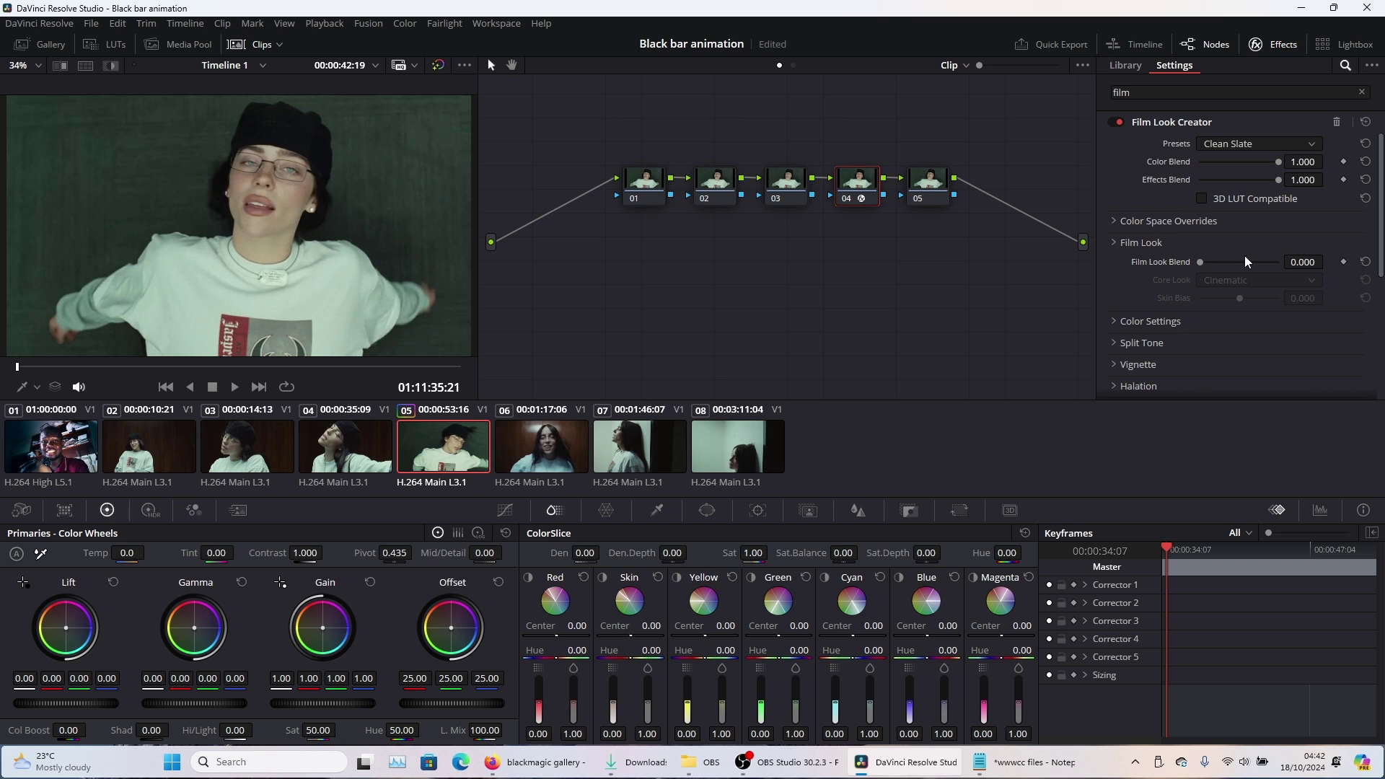
scroll(1231, 260, down, 5)
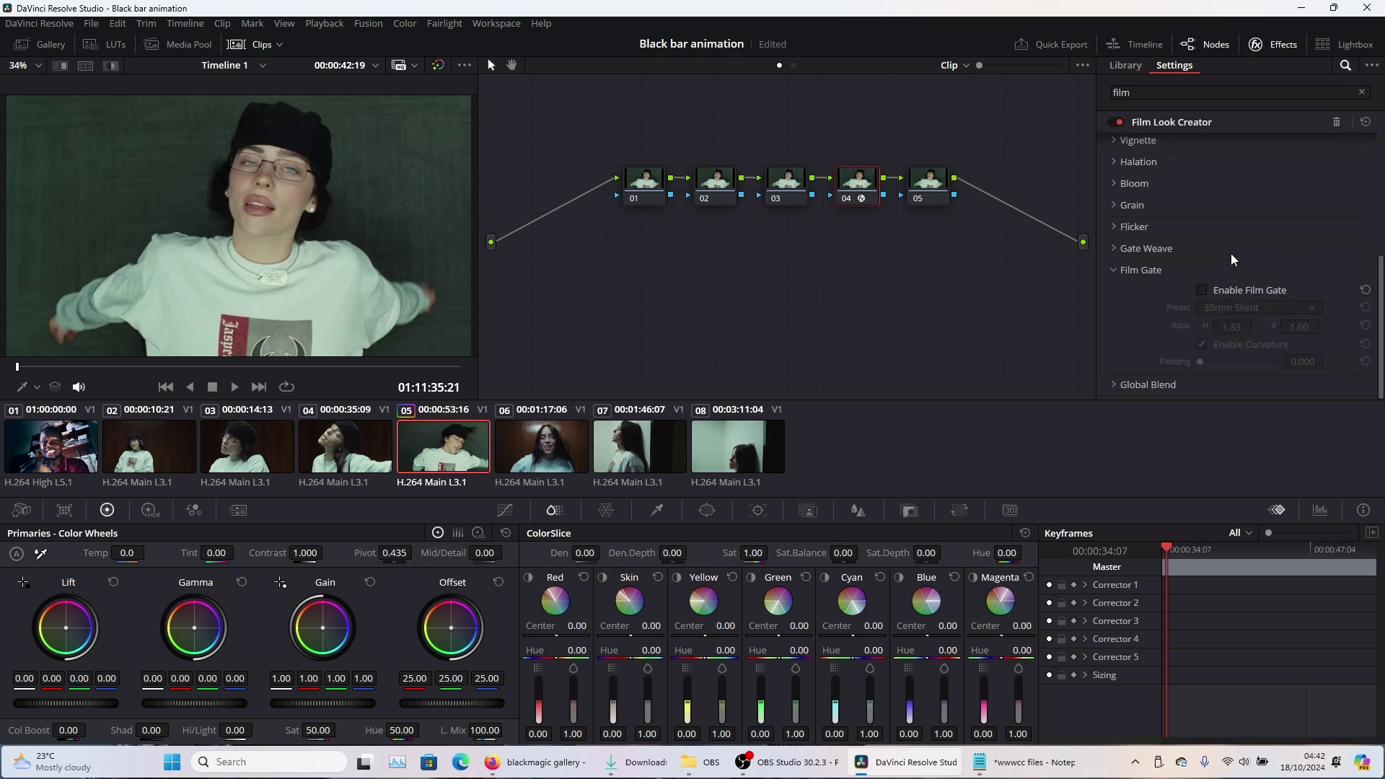
- Enable Film Gate and set its horizontal ratio to 1.78
click(1203, 290)
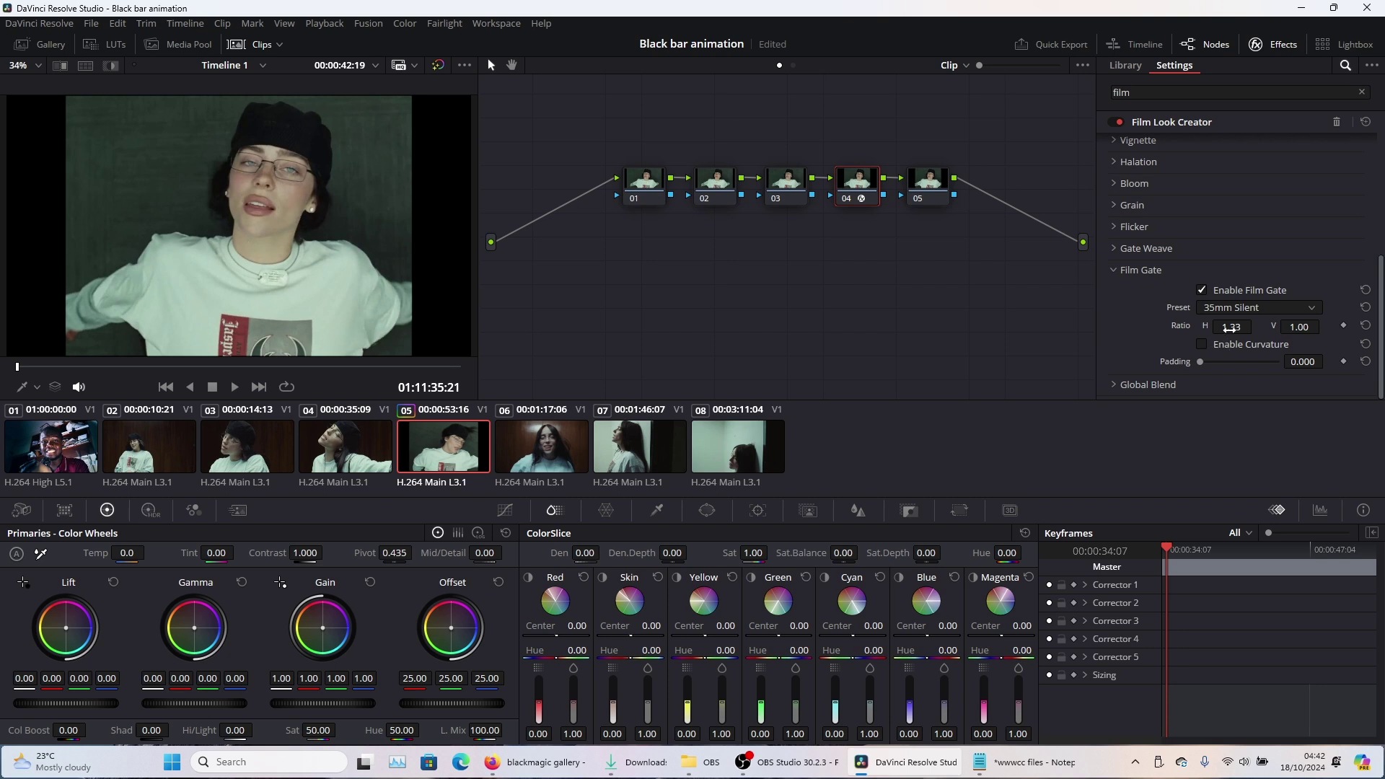
click(1231, 326)
text(8)
key(Return)
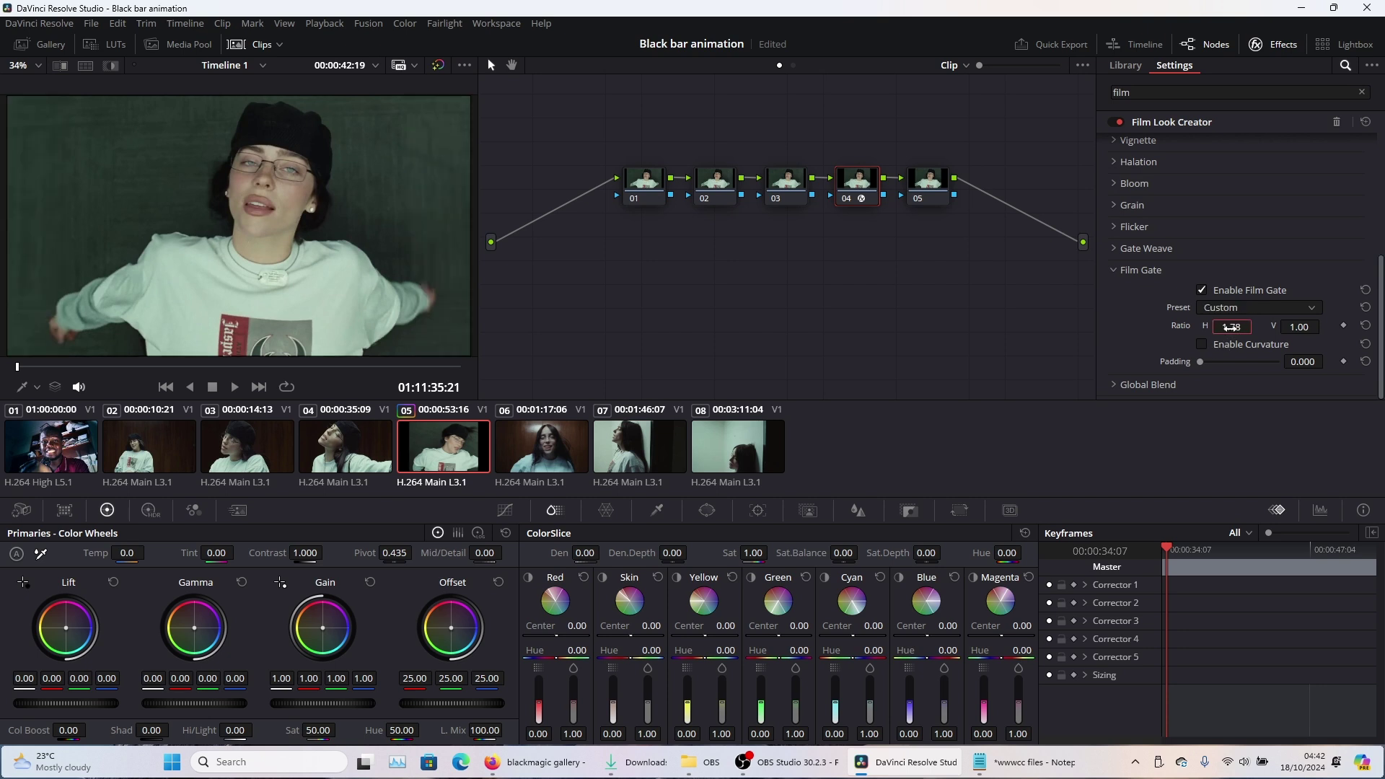
click(1155, 337)
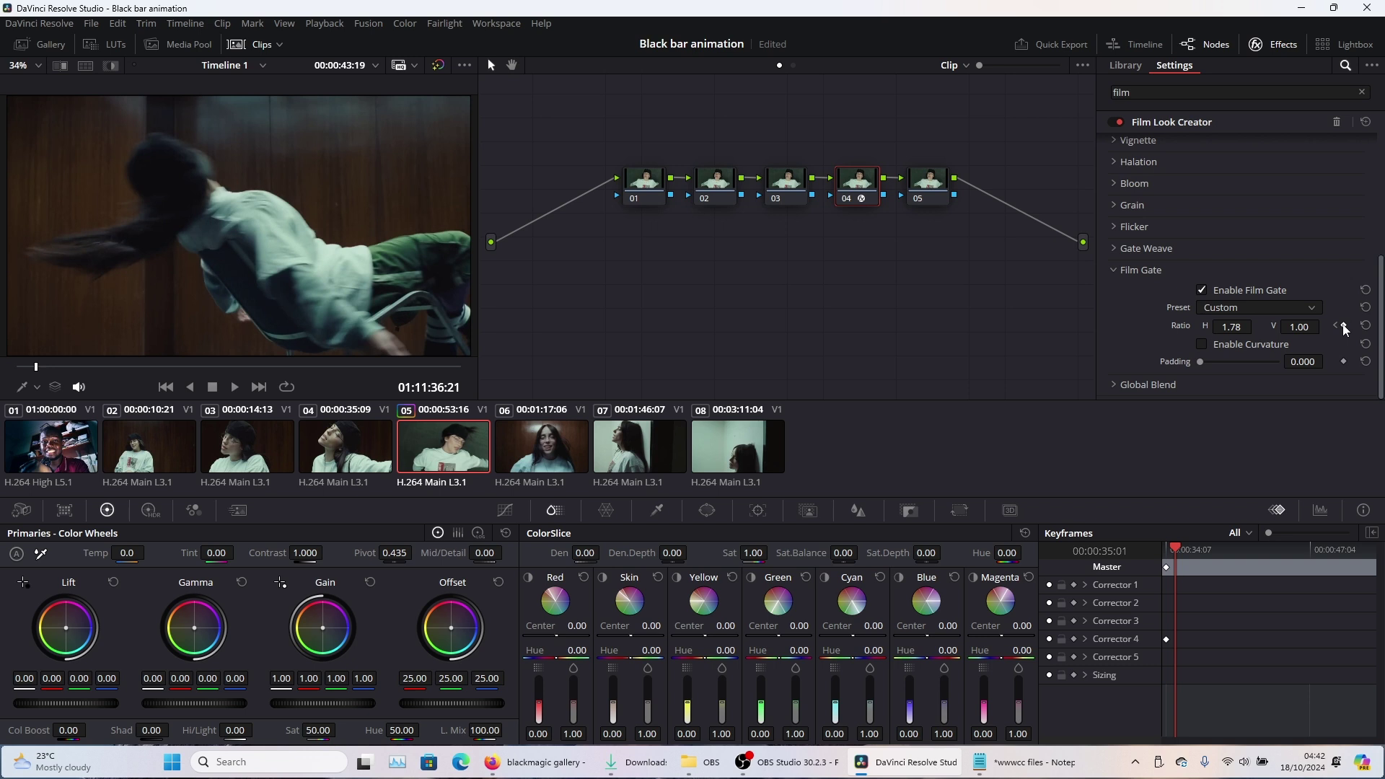
- Keyframe the gate ratio at 1.78 and at 2.40 a second later, then play back
click(1344, 328)
text(2.4)
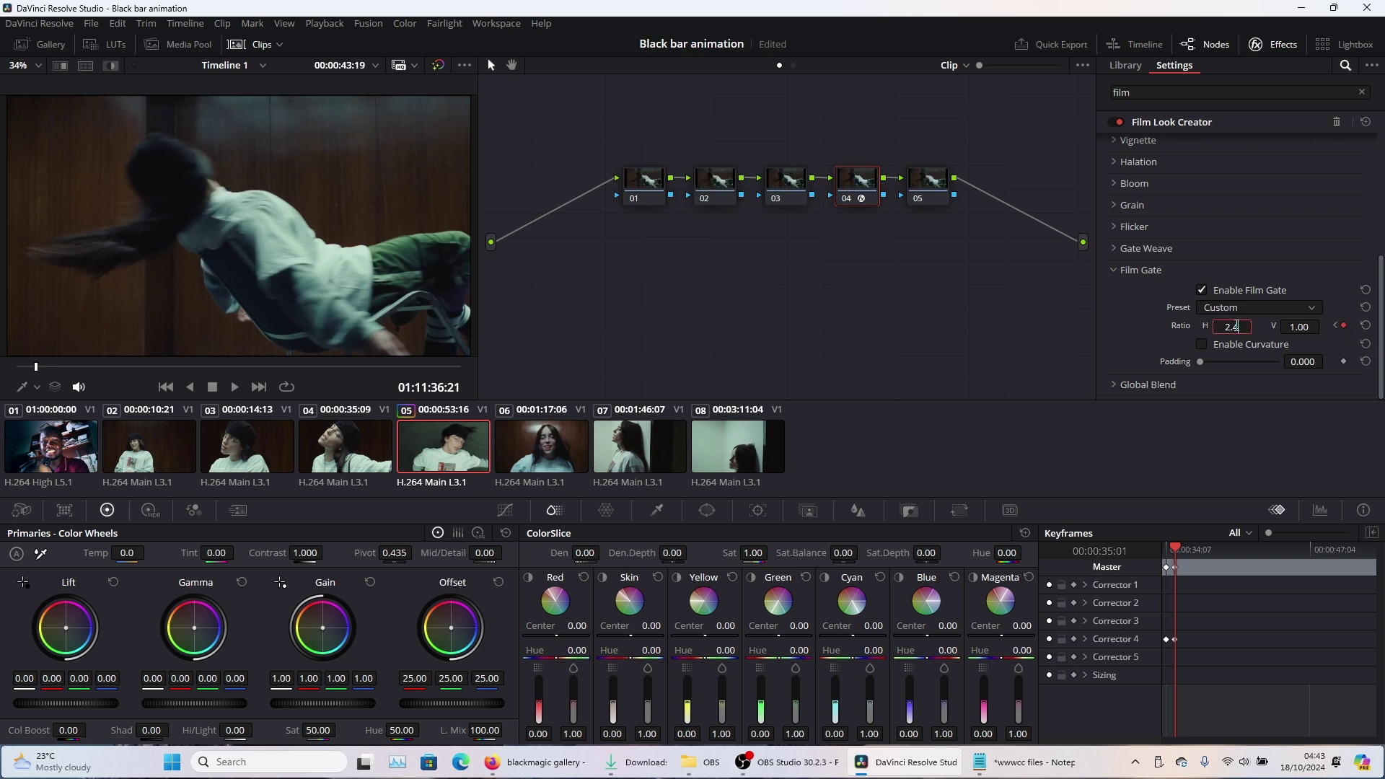
key(Return)
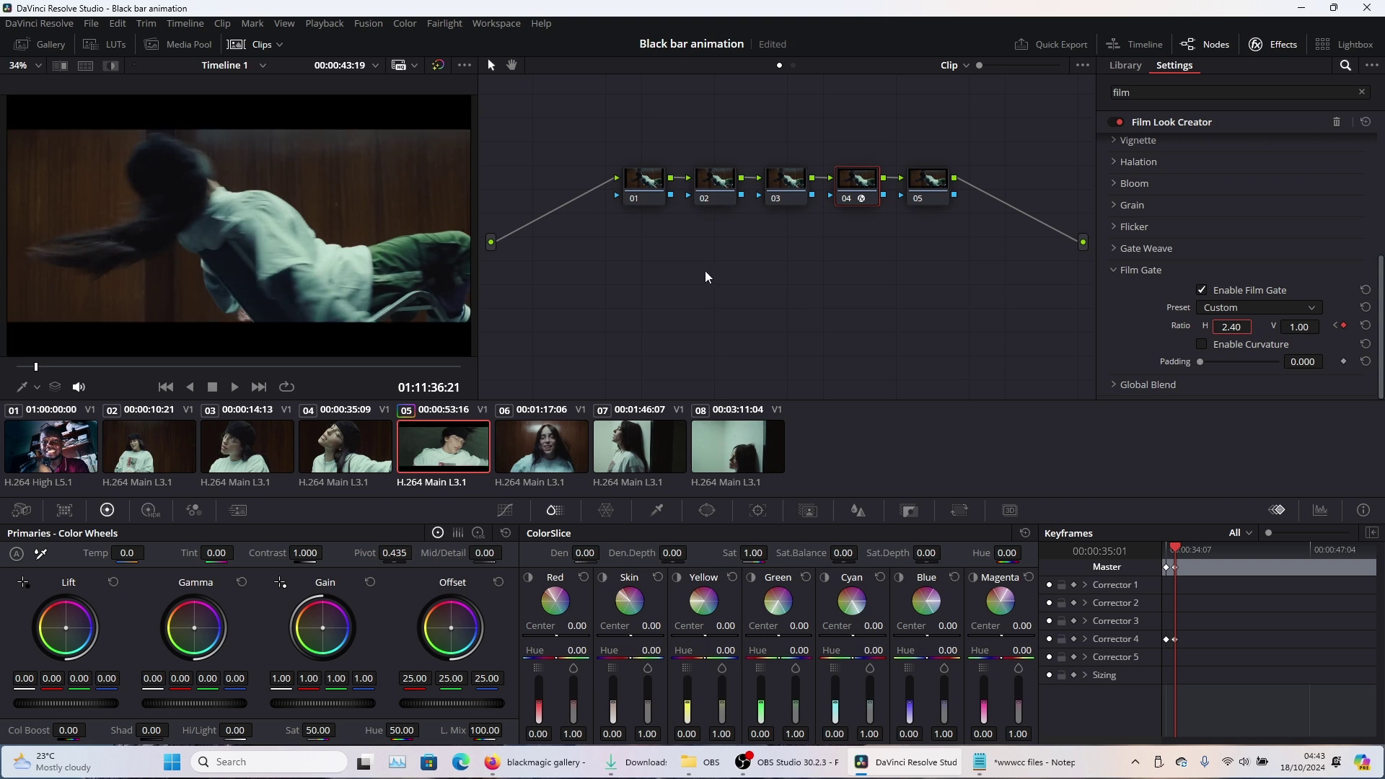
key(shift+Left)
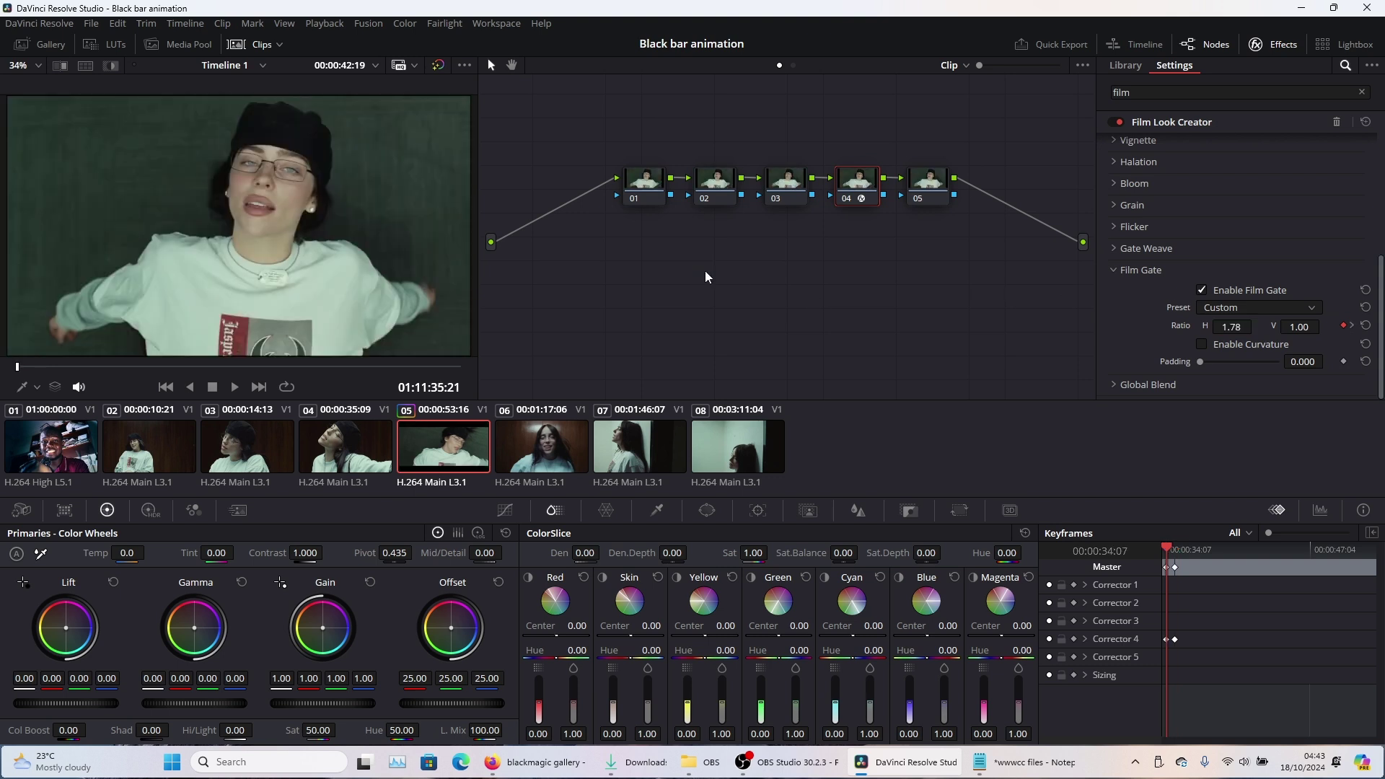
key(space)
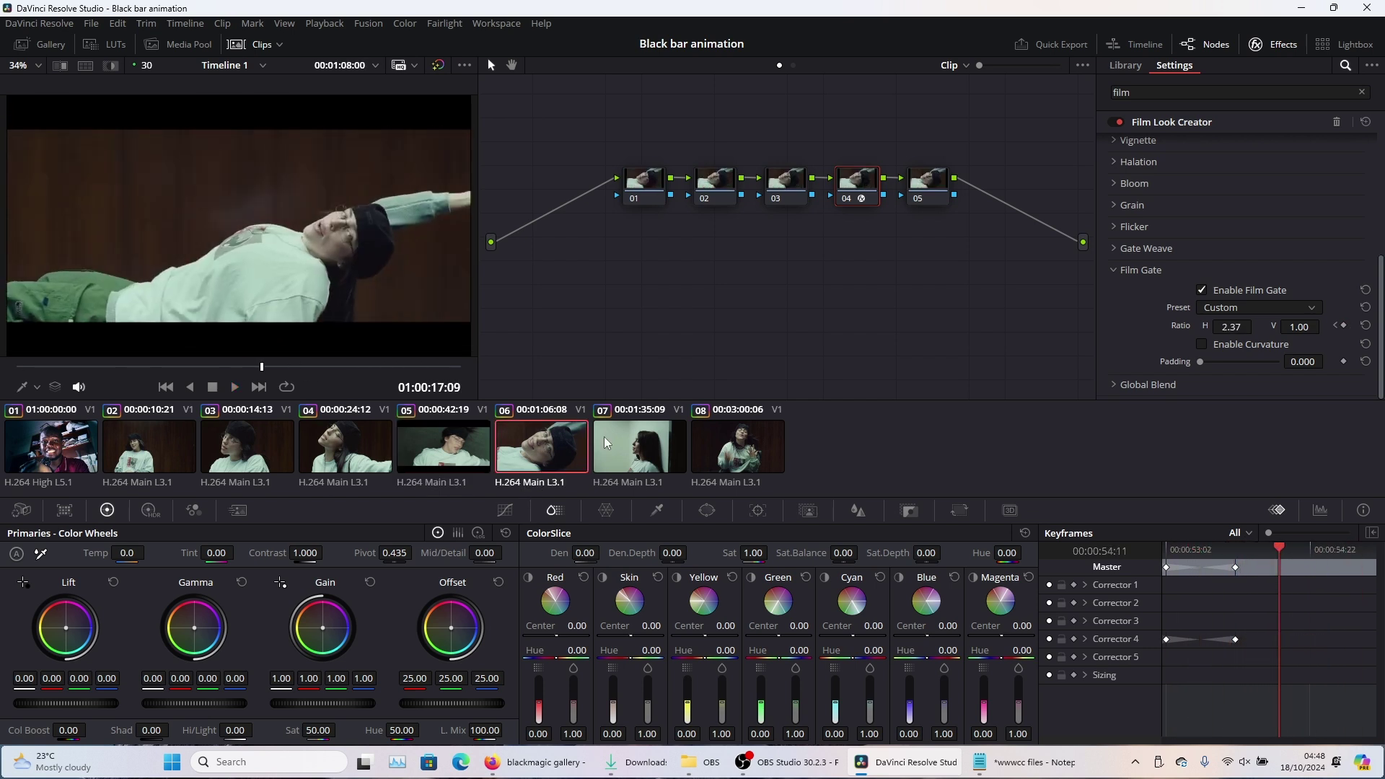
- Select clip 07 in the Color page timeline to review its film gate keyframes
click(622, 452)
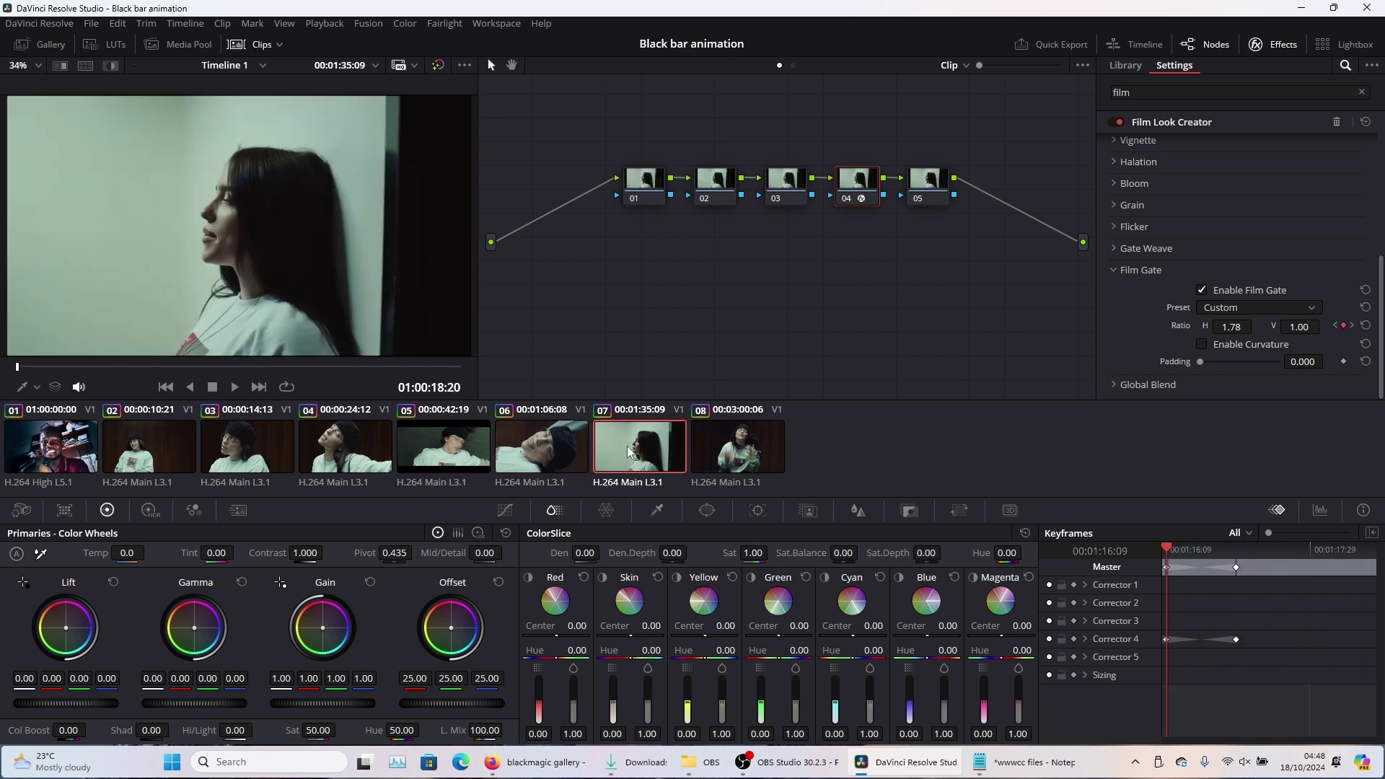